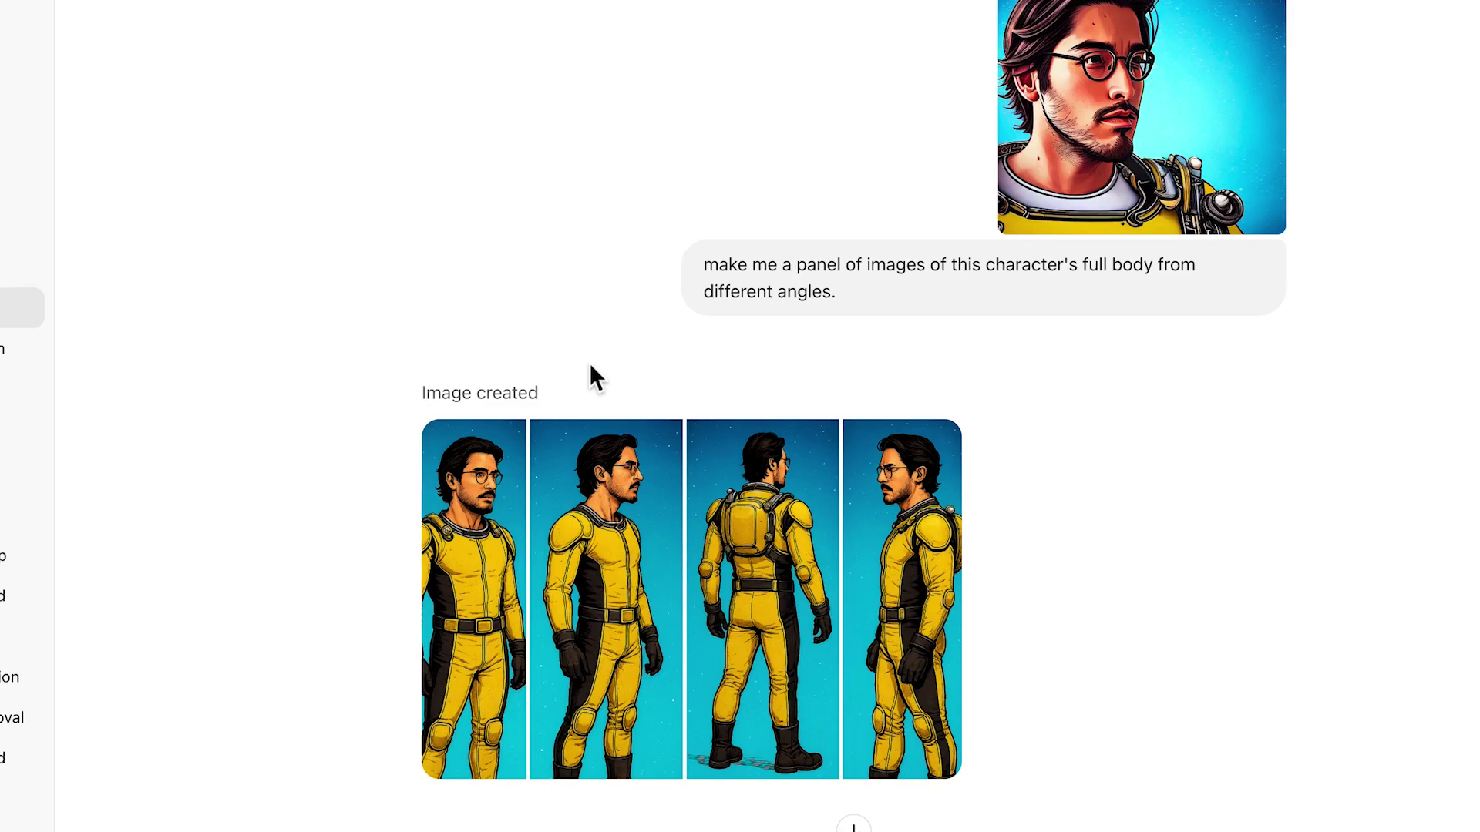
- Switch to Ingredients to Video and add the Jordan portrait and yellow-suit character sheet as ingredients
scroll(590, 365, "up", 1)
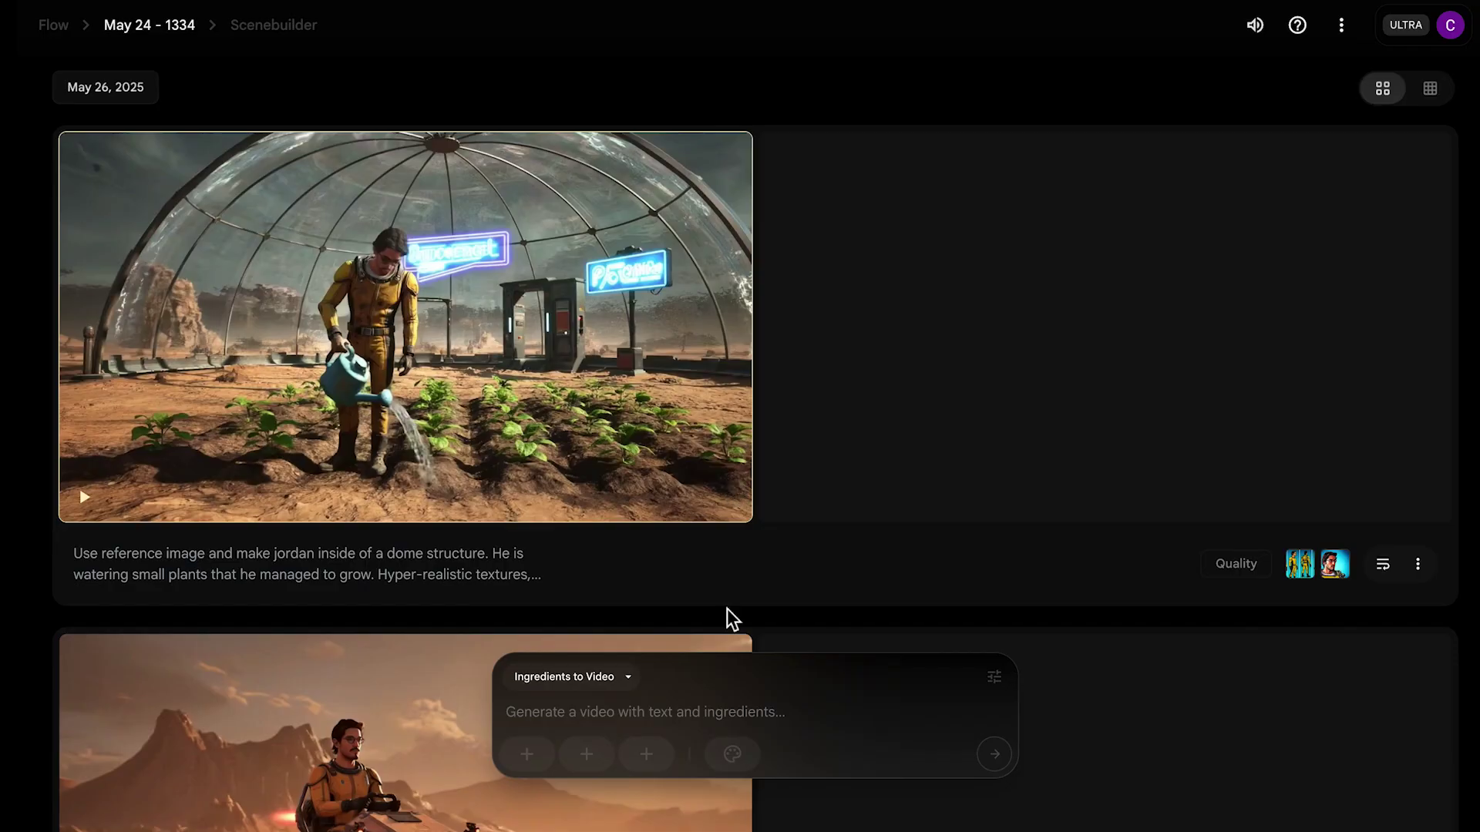
left_click(629, 692)
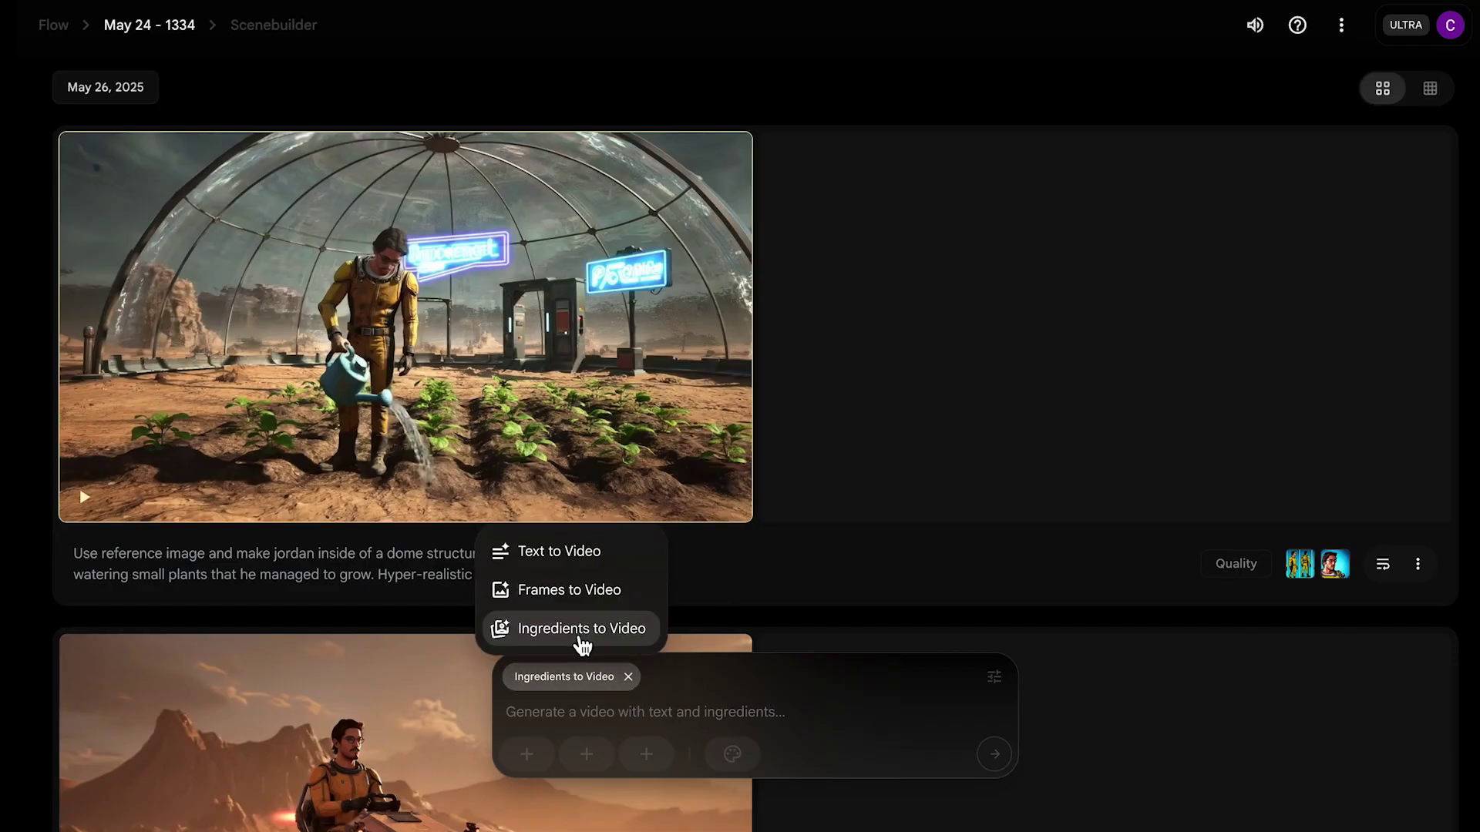
left_click(578, 640)
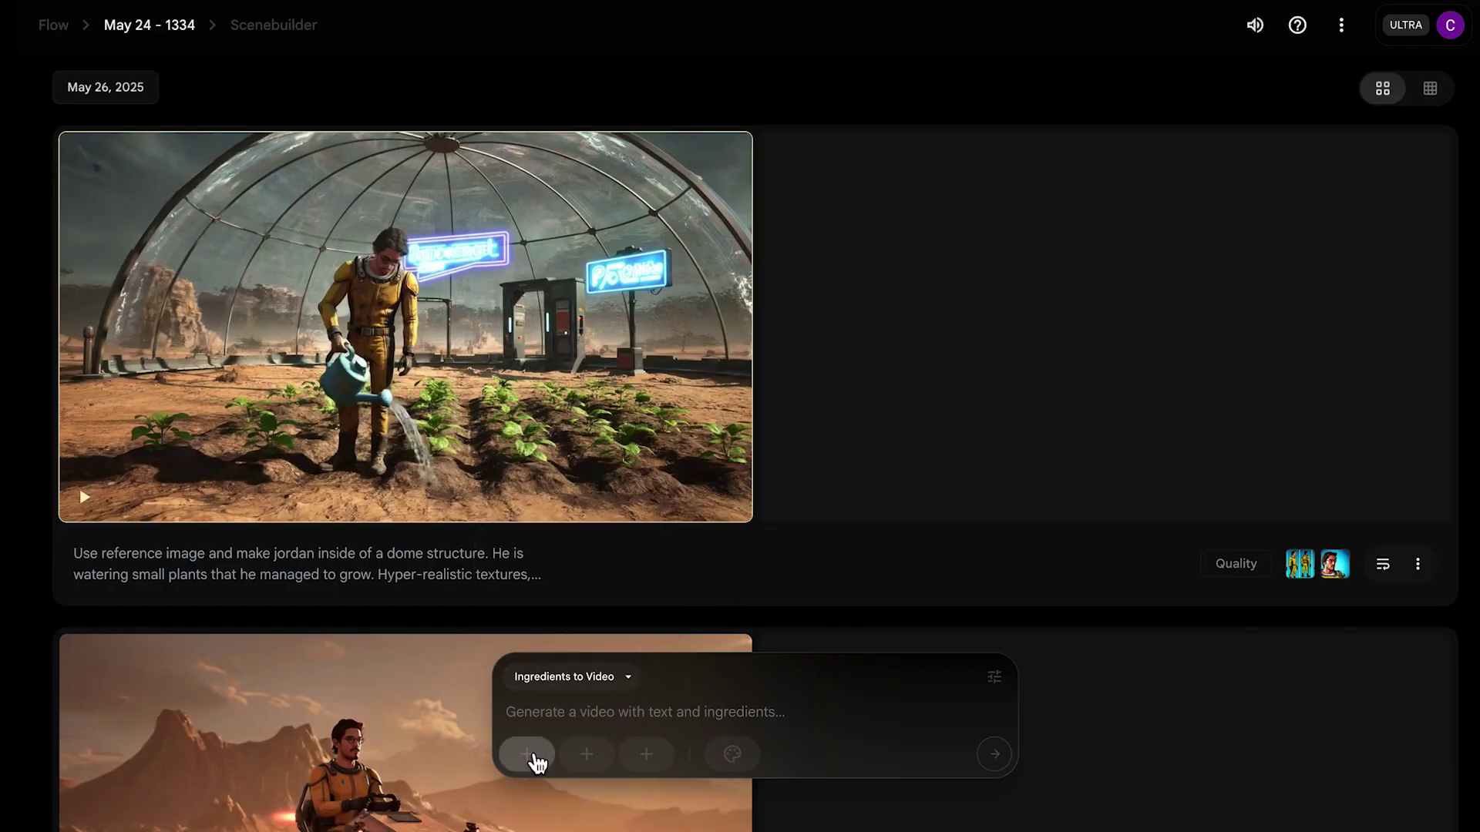
left_click(527, 754)
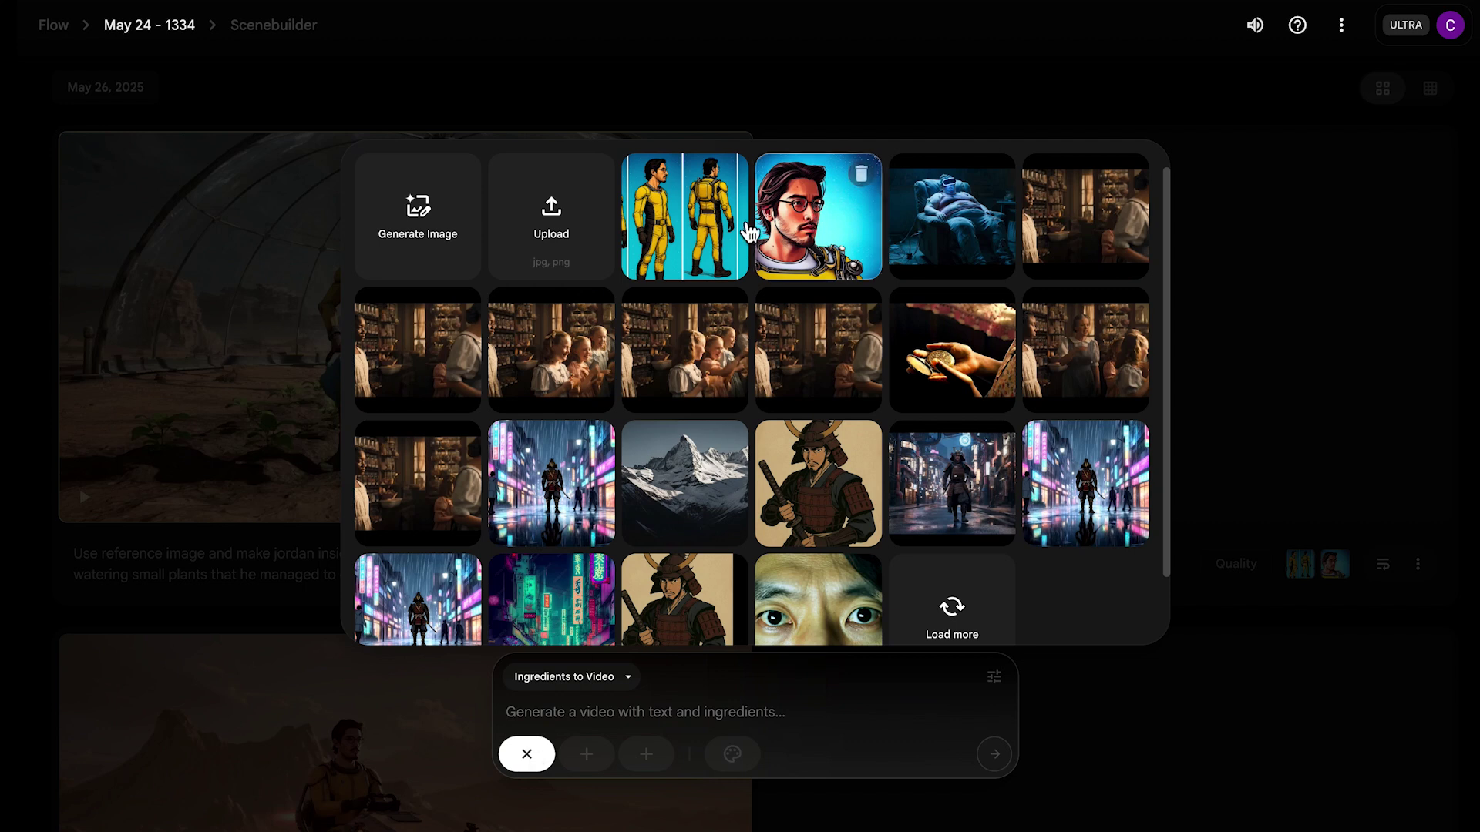
left_click(817, 238)
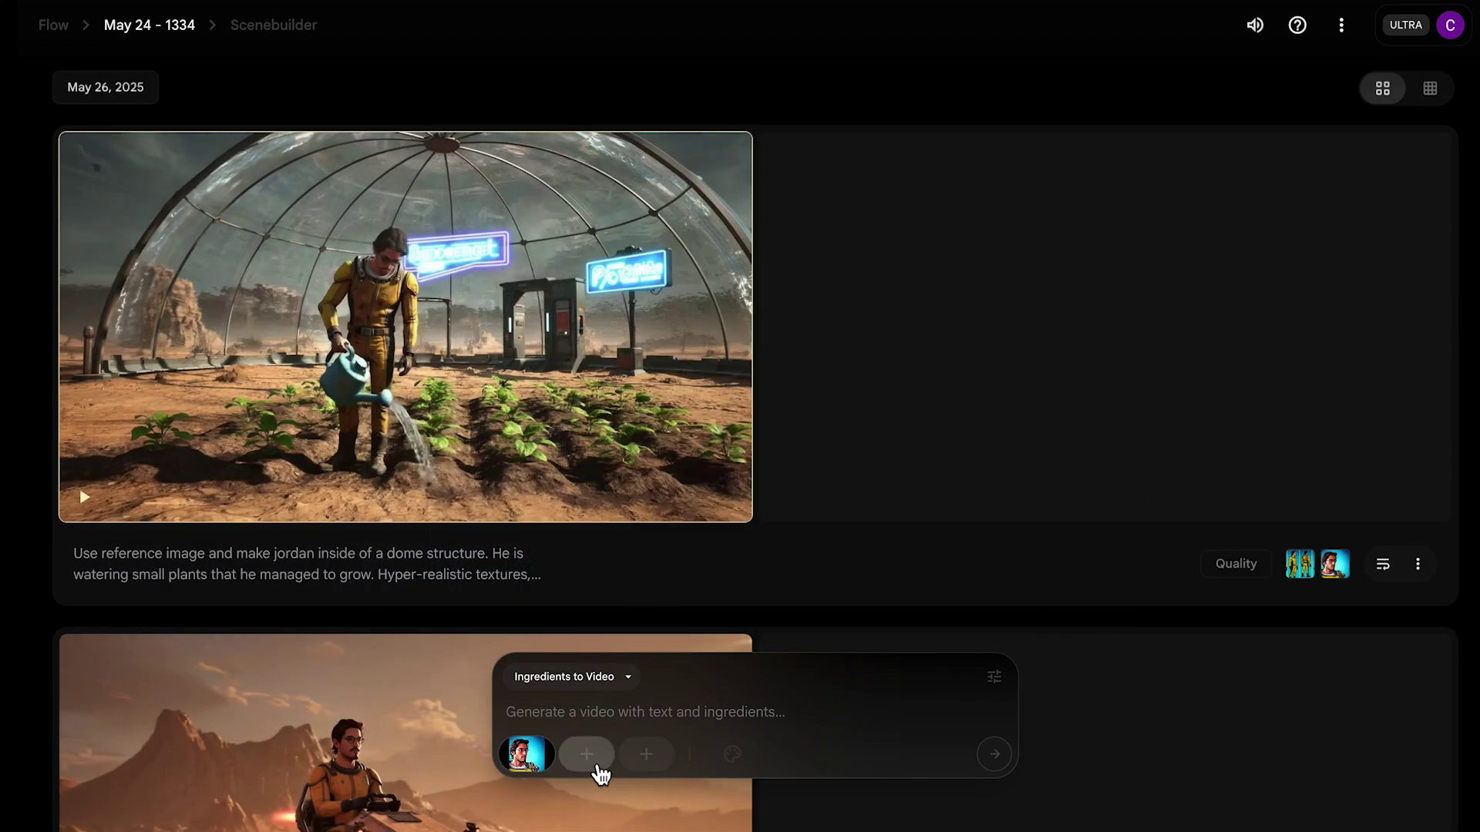
left_click(586, 754)
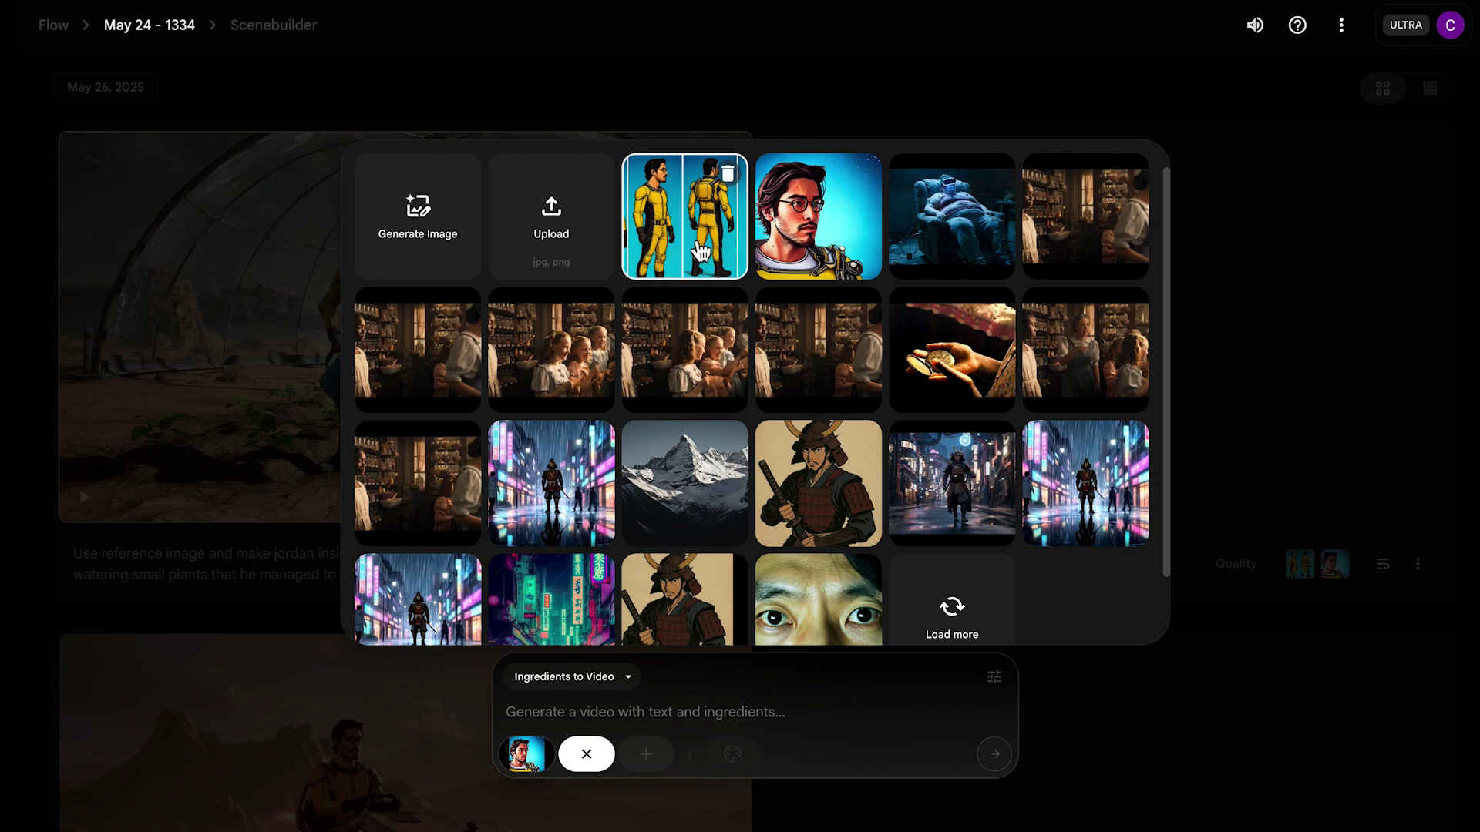
left_click(701, 251)
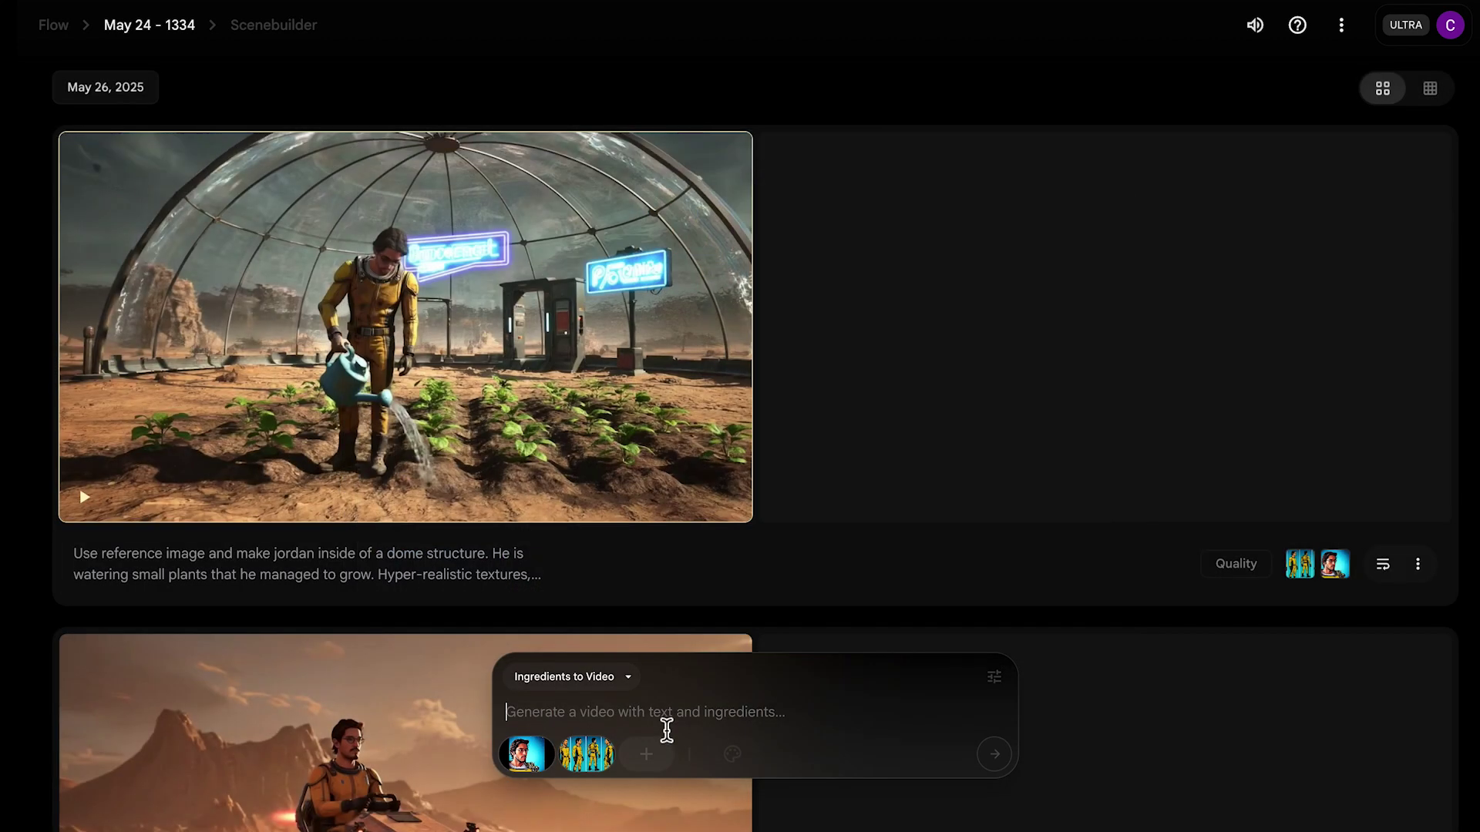
left_click(666, 730)
- Write the spaceship-over-Mars prompt and paste in the dome clip's hyper-realistic style sentences
type("Us")
type("e")
left_click_drag(377, 574, 472, 640)
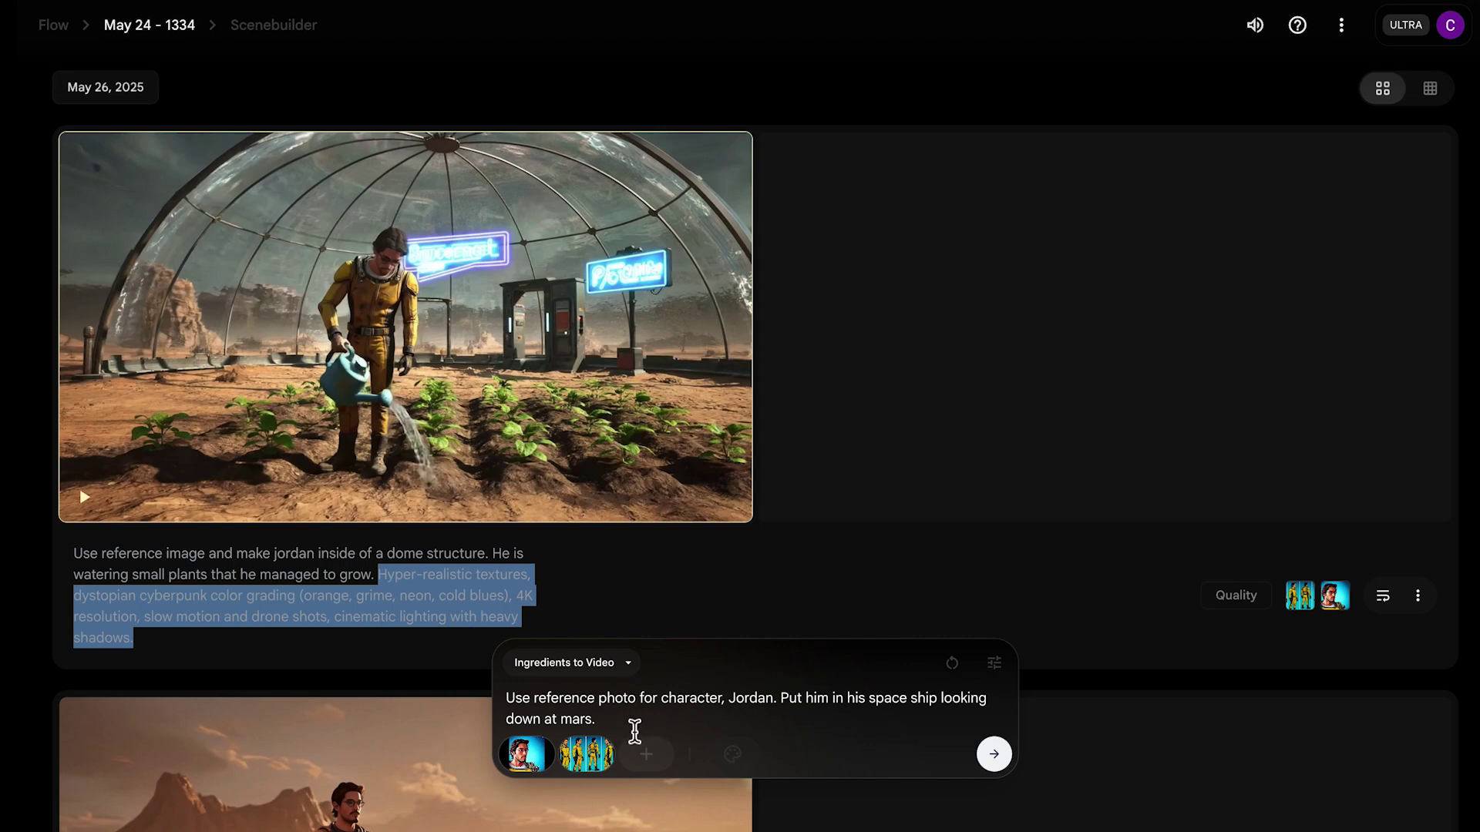
left_click(634, 731)
type("Hyper-realistic textures, dystopian cyberpunk color grading (orange, grime, neon, cold blues), 4K resolution, slow motion and drone shots, cinematic lighting with heavy shadows.")
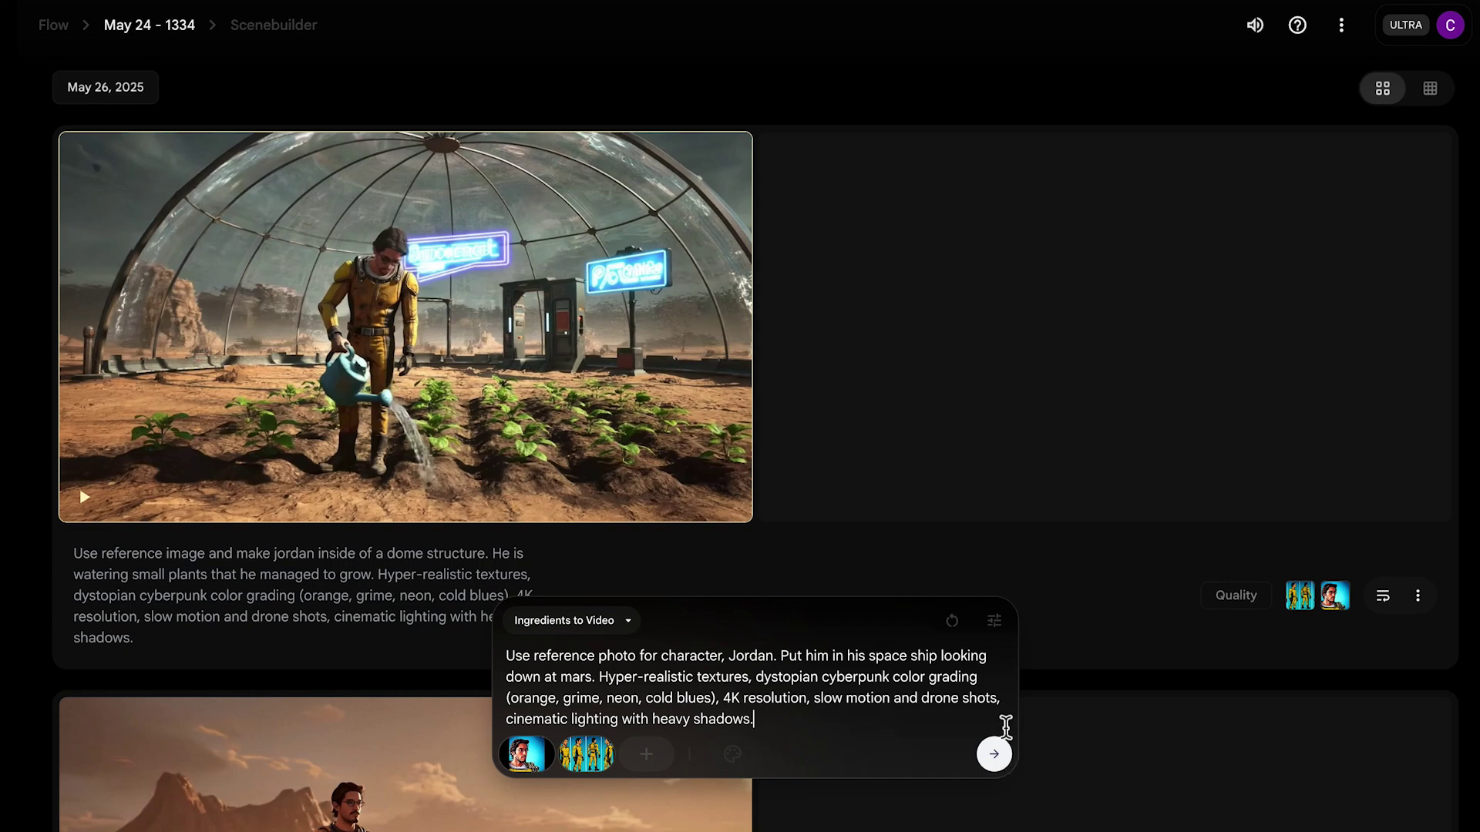
- Keep the Quality setting and generate the spaceship clip
left_click(994, 621)
left_click(831, 521)
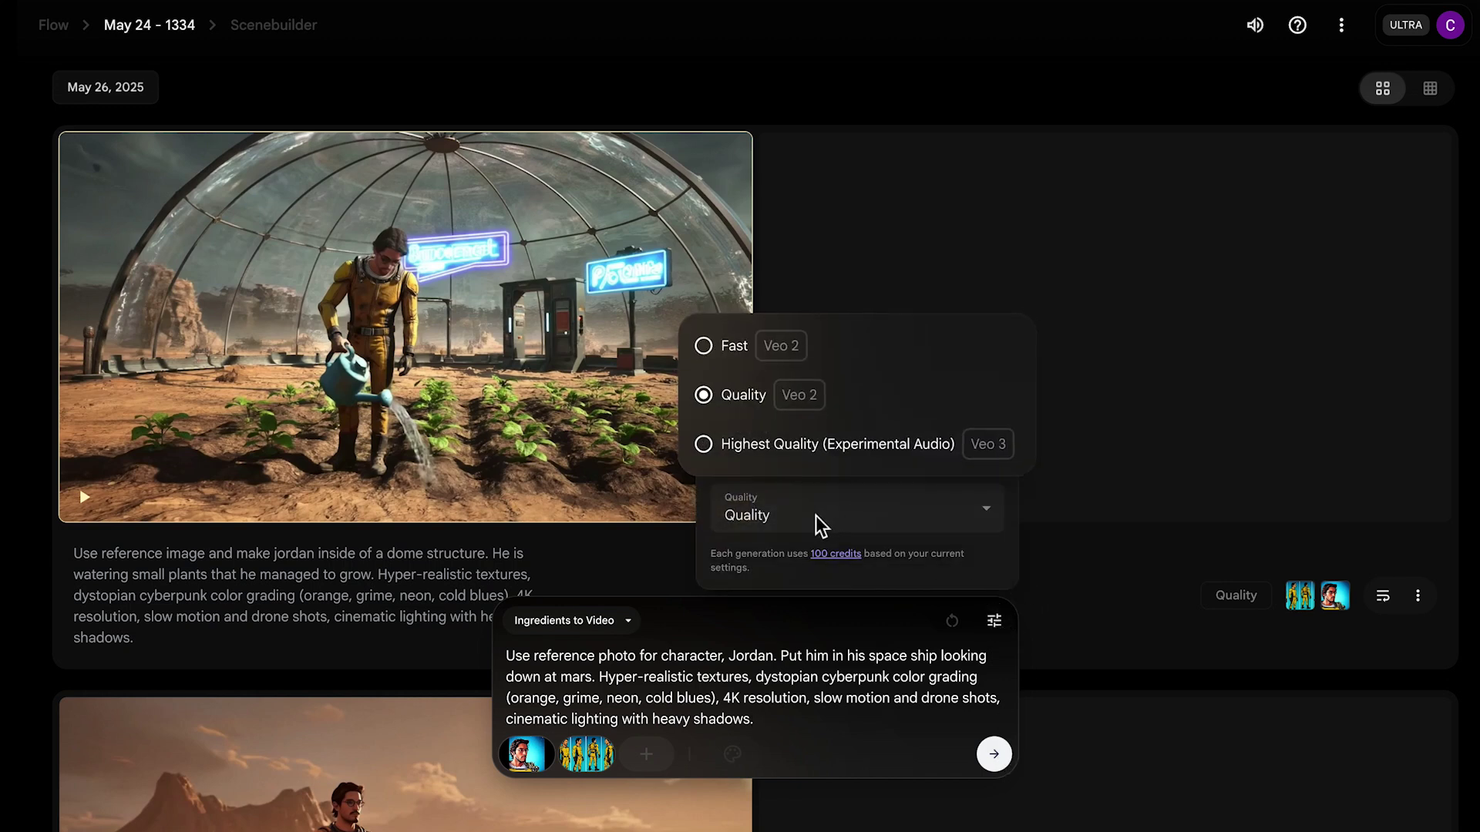
left_click(750, 404)
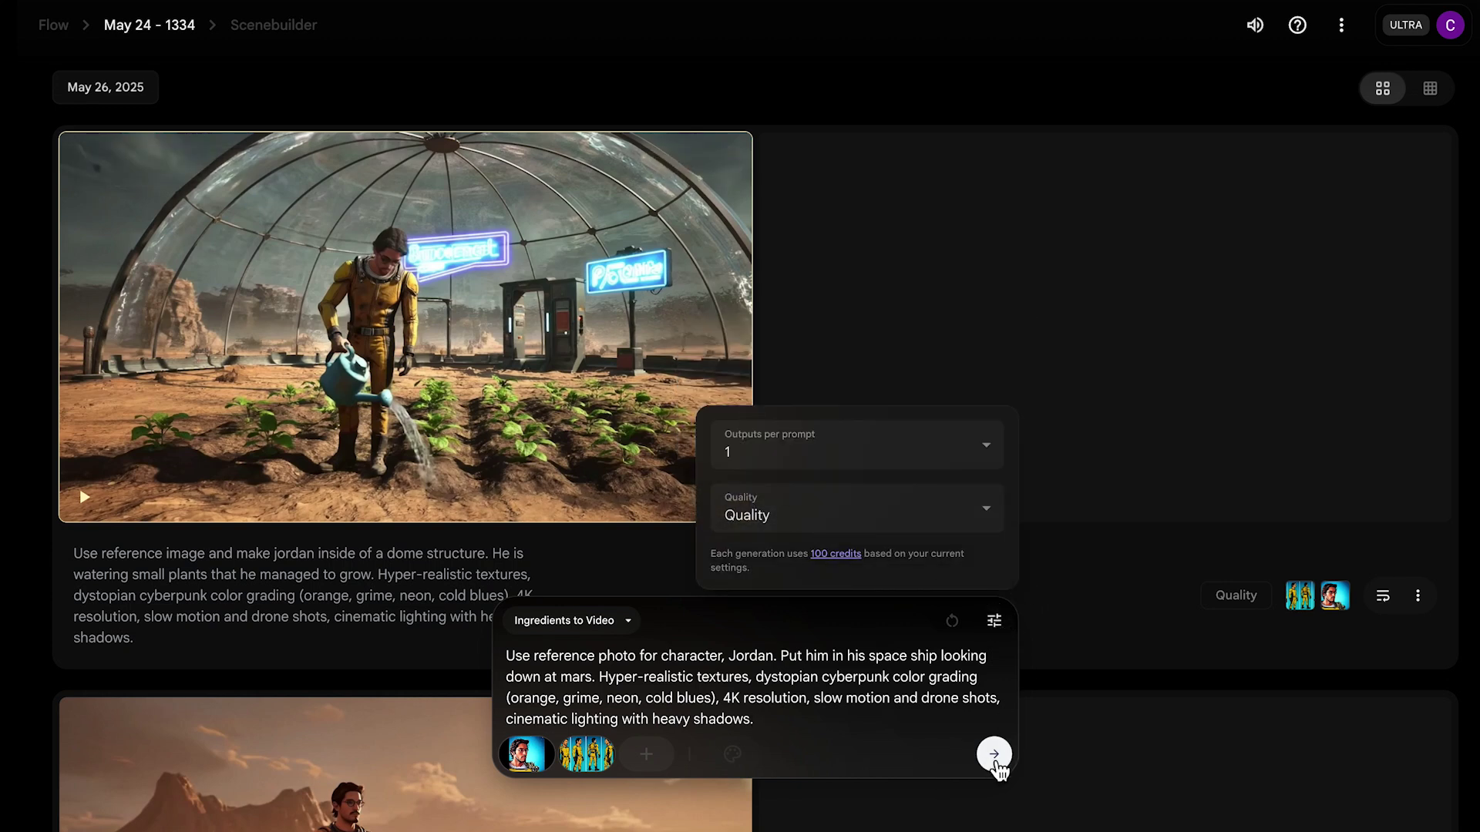
left_click(994, 755)
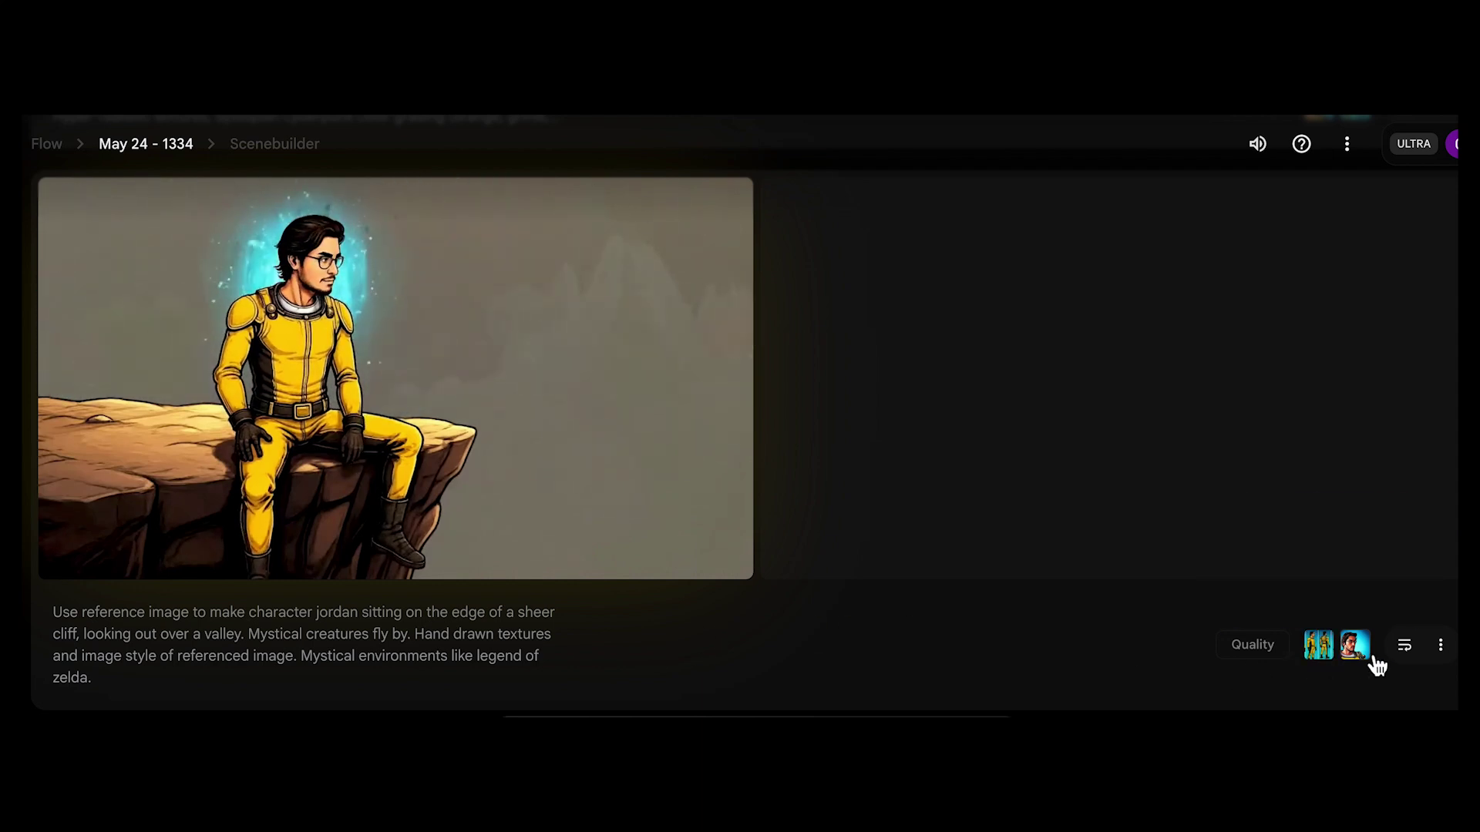
- Add a new Jump to scene after the spaceship clip on the Scenebuilder timeline
mouse_move(1332, 668)
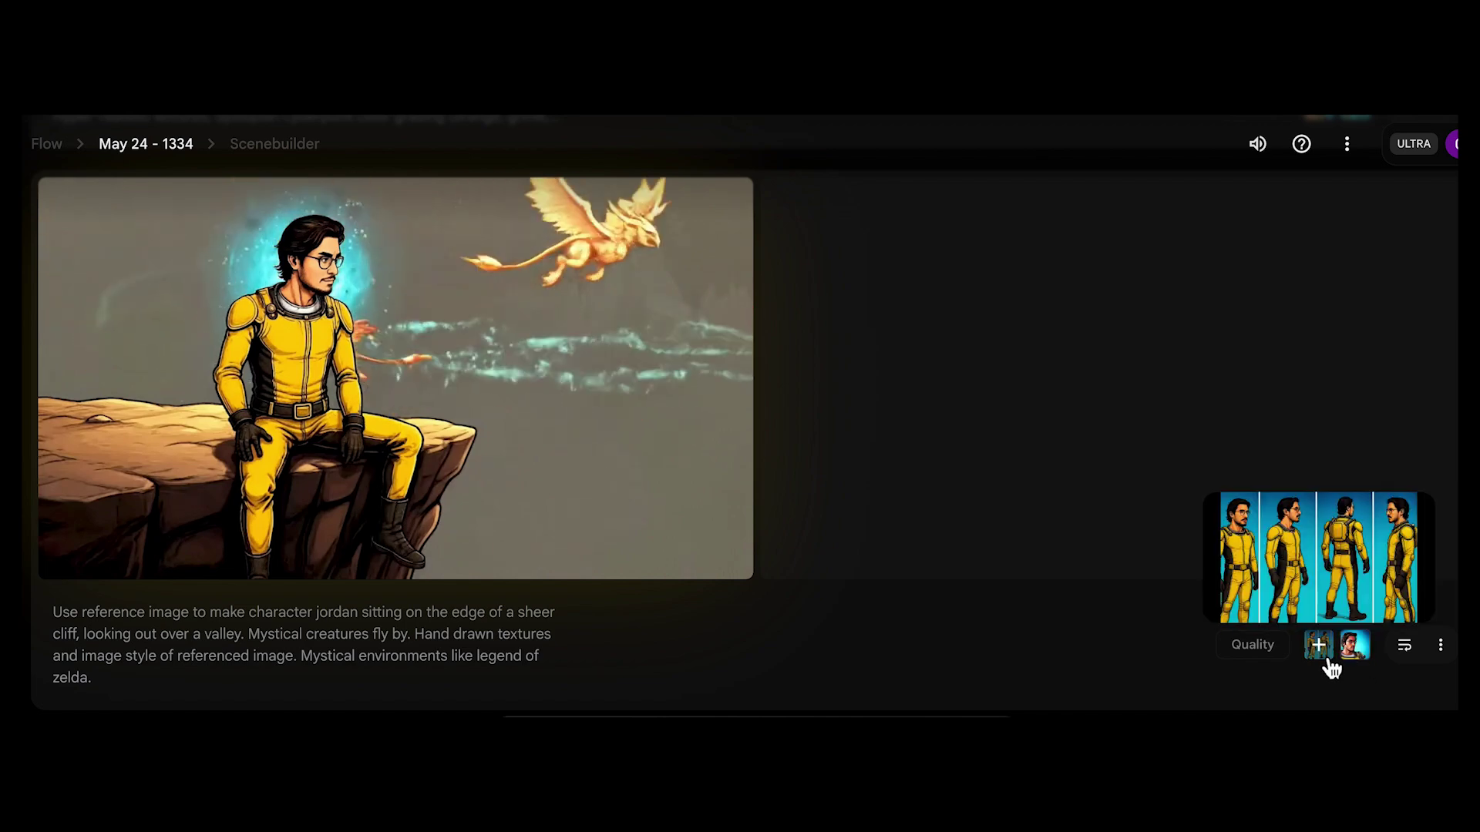
left_click(903, 618)
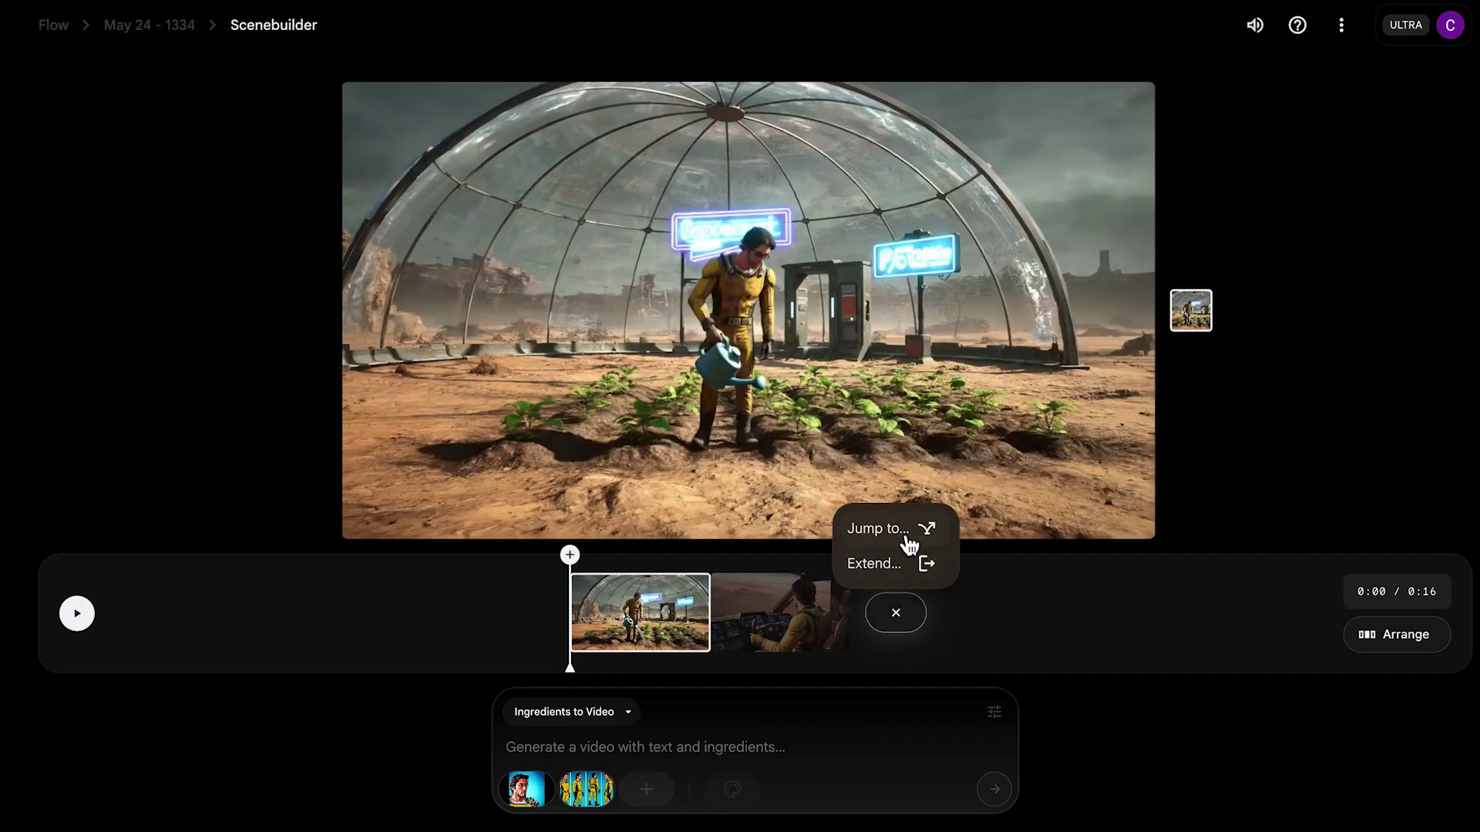
left_click(909, 542)
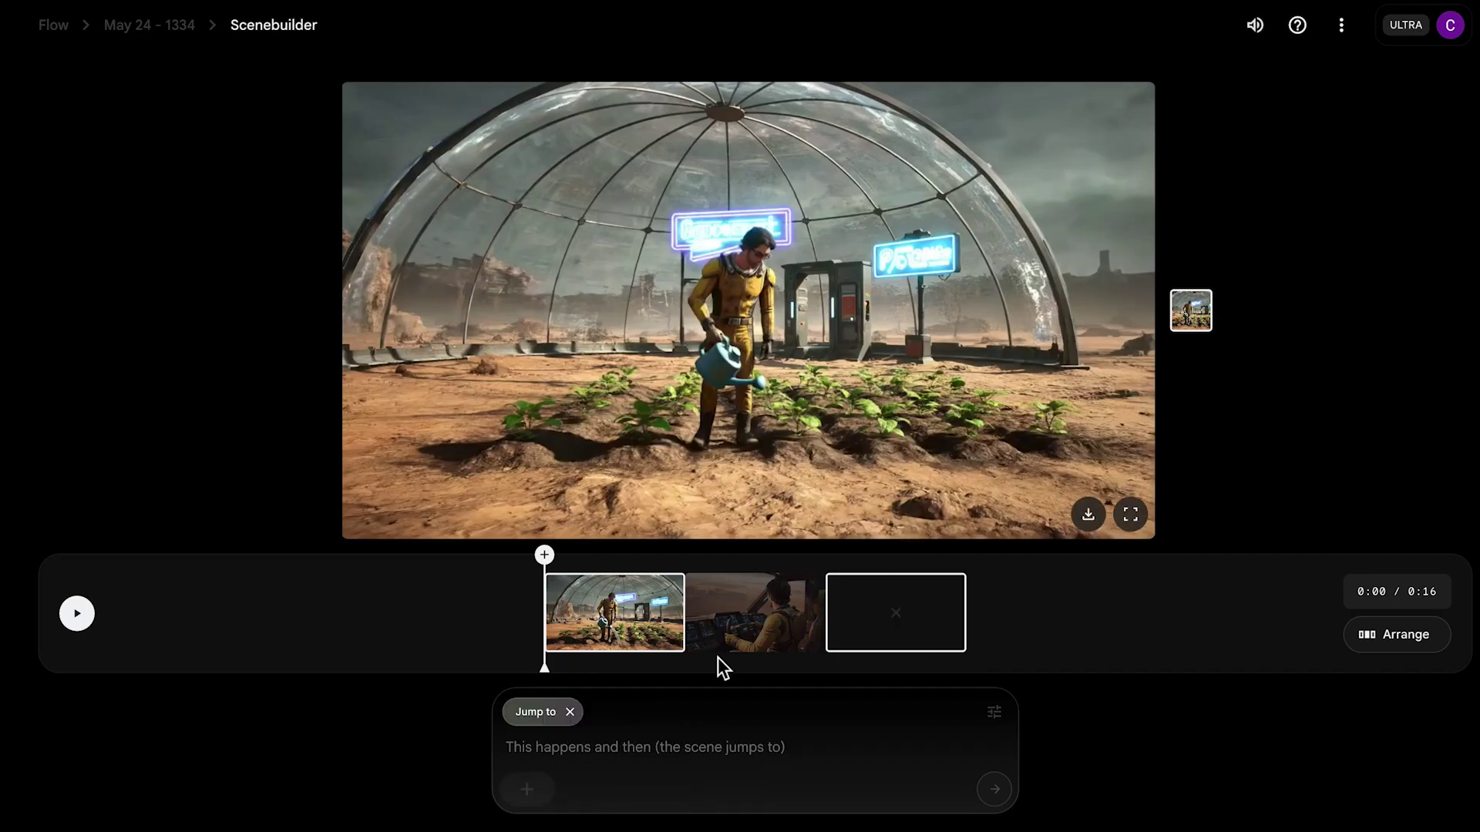
- Write the cantina prompt with aliens and martian bounty hunters, pasting the style description and fixing a typo
type("an")
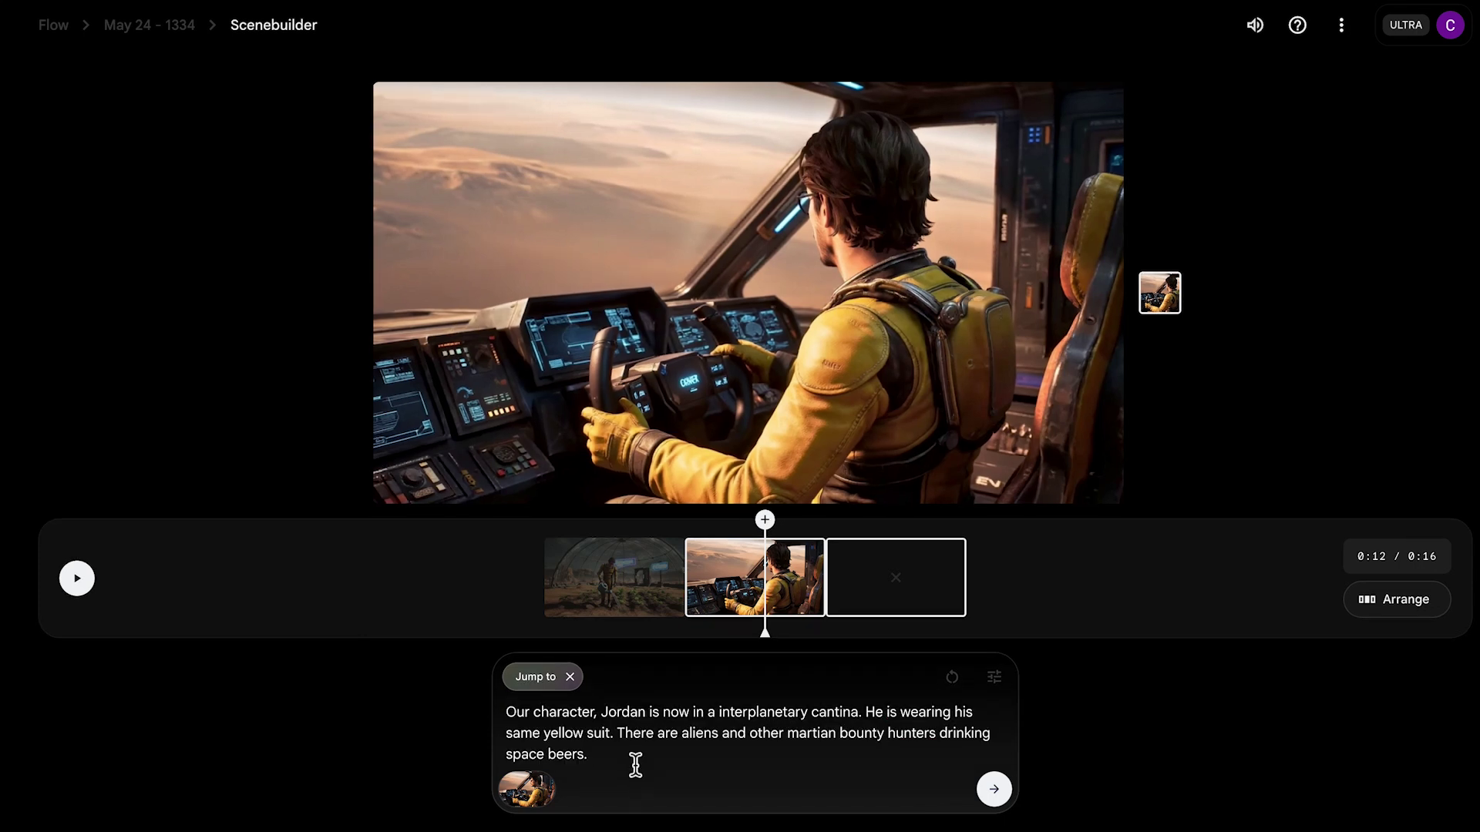
type("Hyper-realistic textures, dystopian cyberpunk color grading (grime, neon, cold blues, sickly yellows), 4K resolution, slow motion and drone shots, cinematic lighting with heavy shadows.")
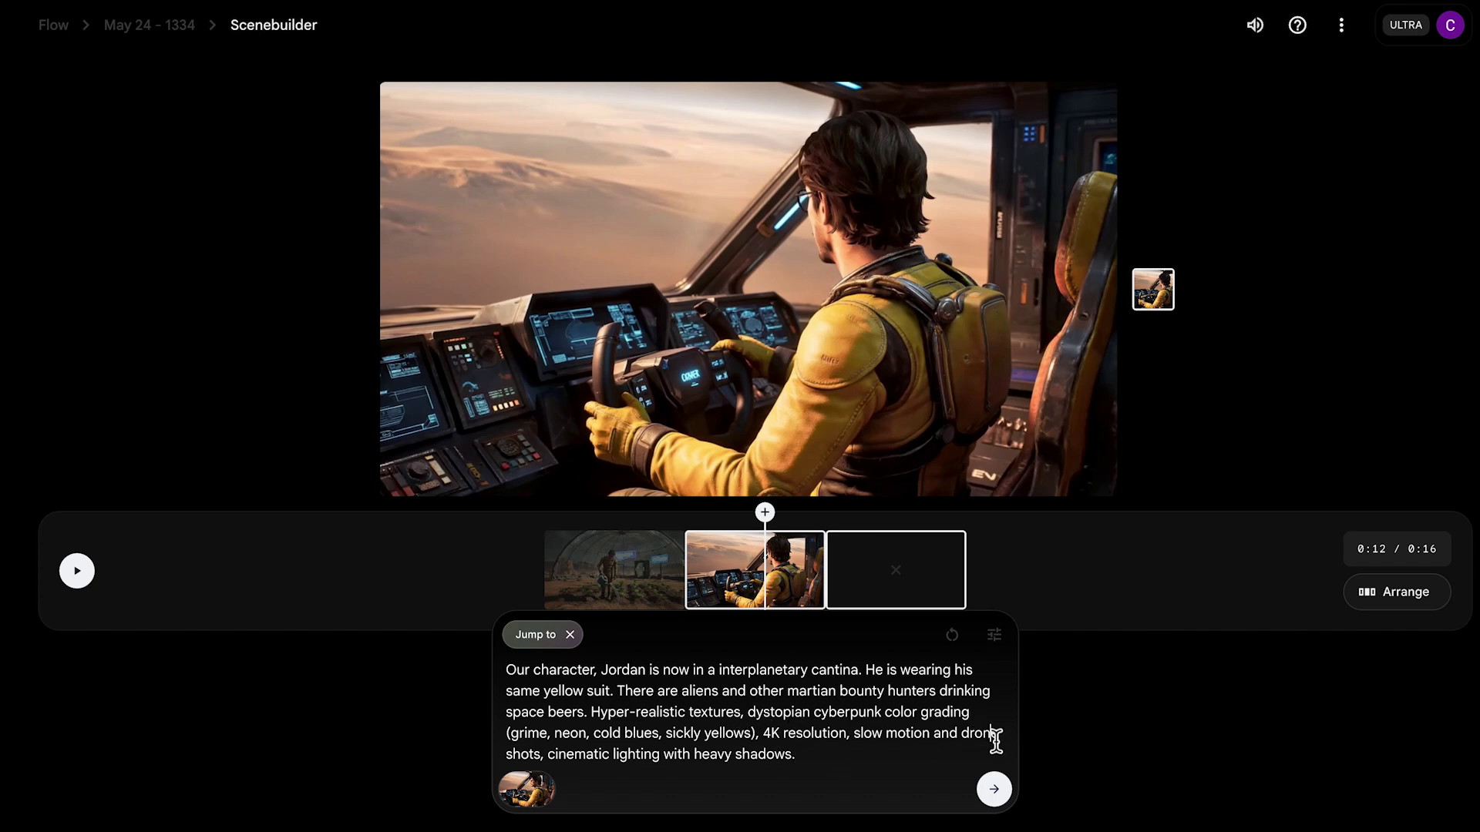
key("BackSpace")
key("BackSpace")
key("BackSpace")
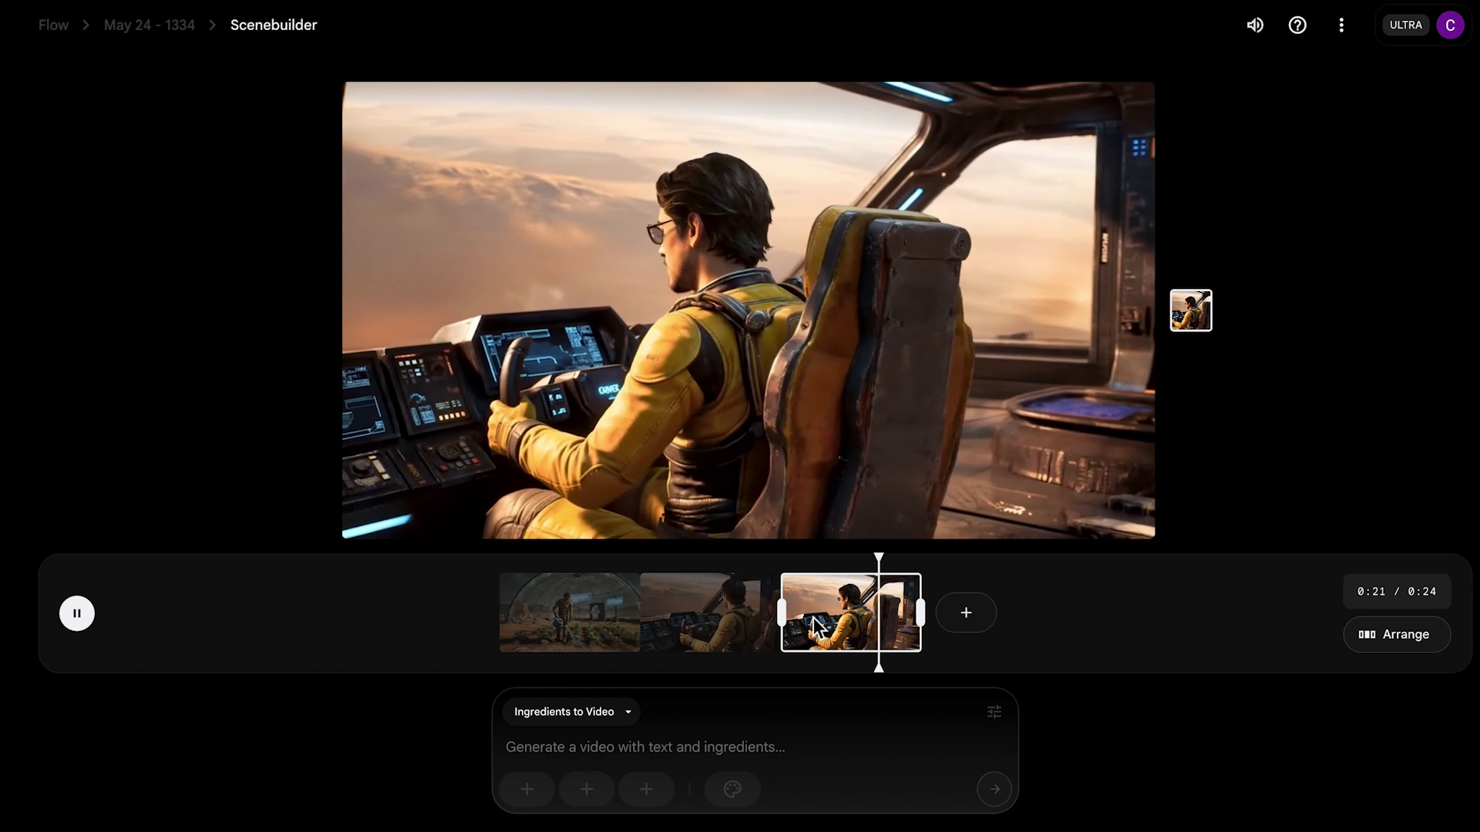
- Pause the timeline playback and begin typing a prompt describing Jordan's look
key("space")
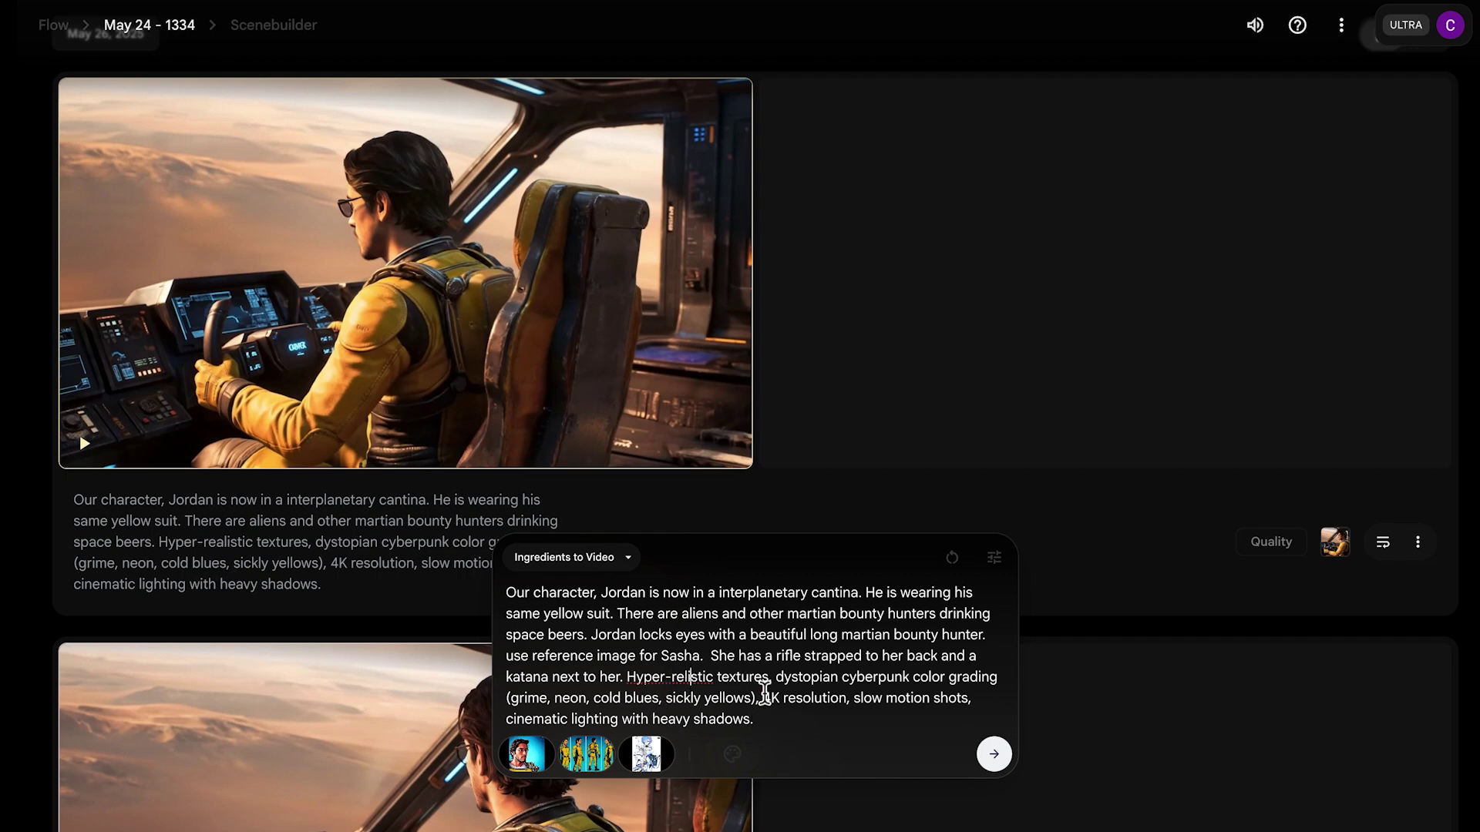
type("a")
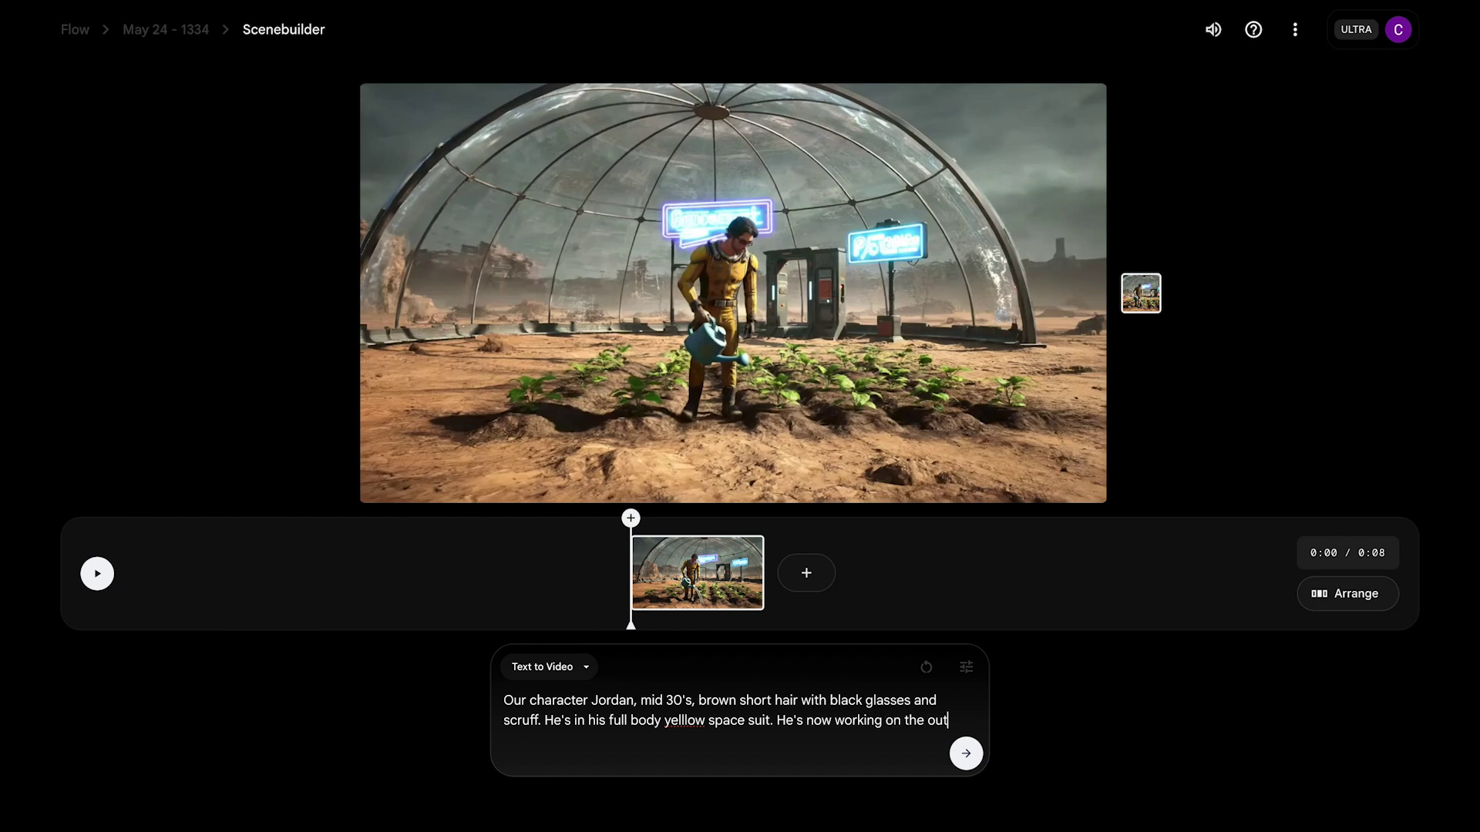
- Describe Jordan racing a space motorcycle across Mars, muttering that he must find other survivors
type("of")
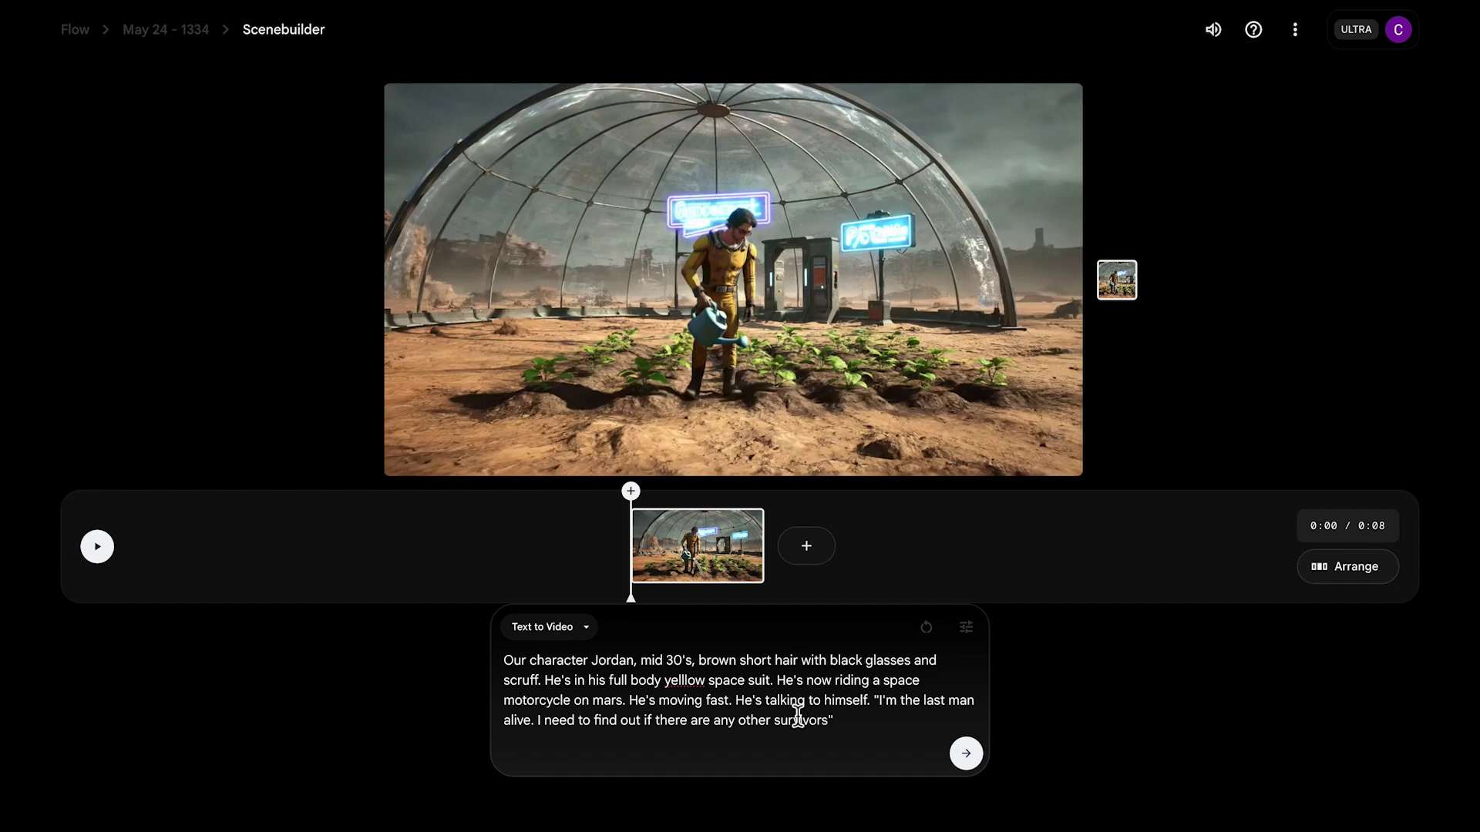
left_click(967, 628)
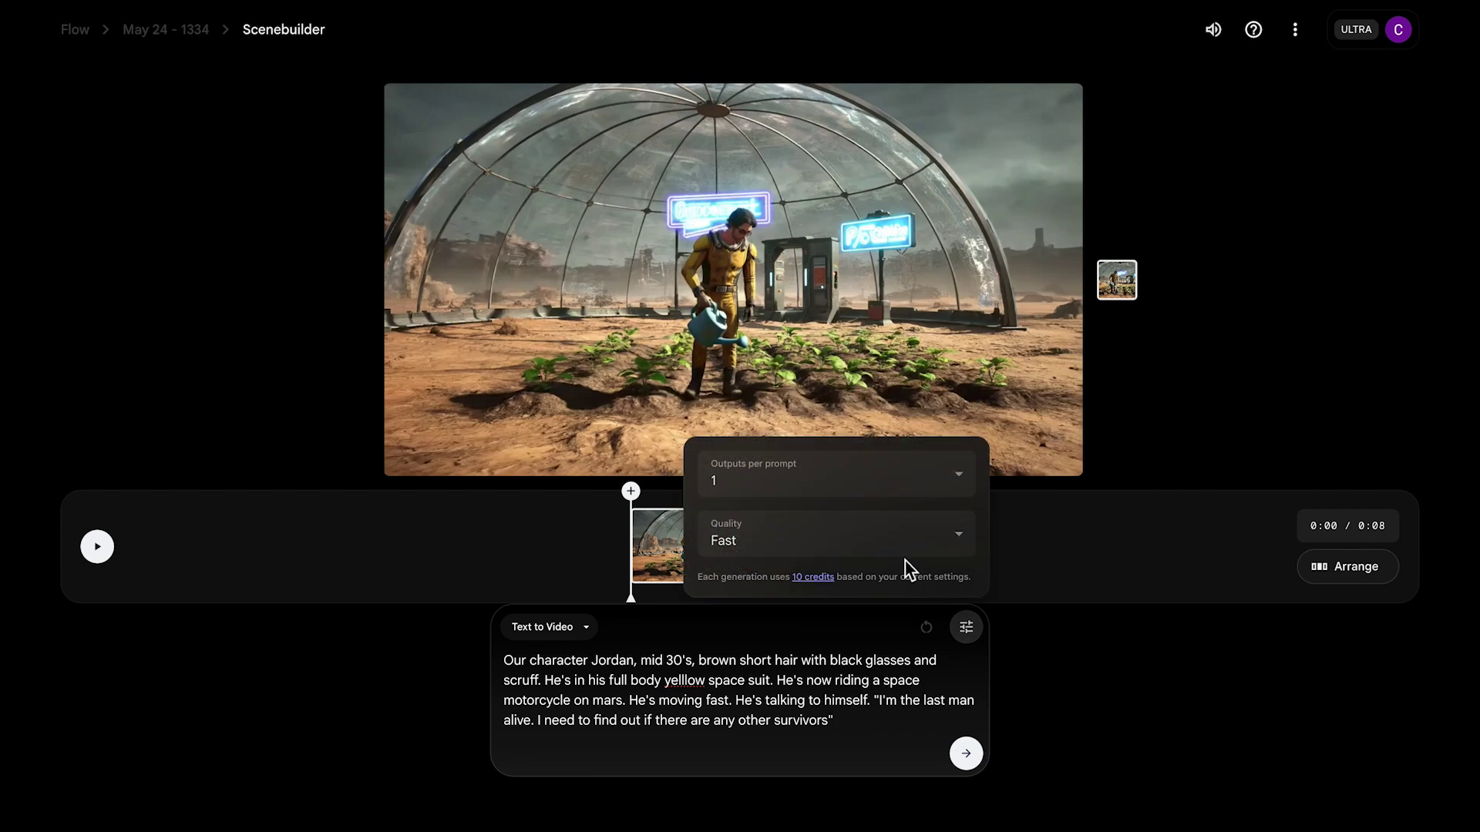
- Generate the motorcycle clip and the space-station repair clip at Highest Quality (Experimental Audio)
left_click(829, 547)
left_click(827, 492)
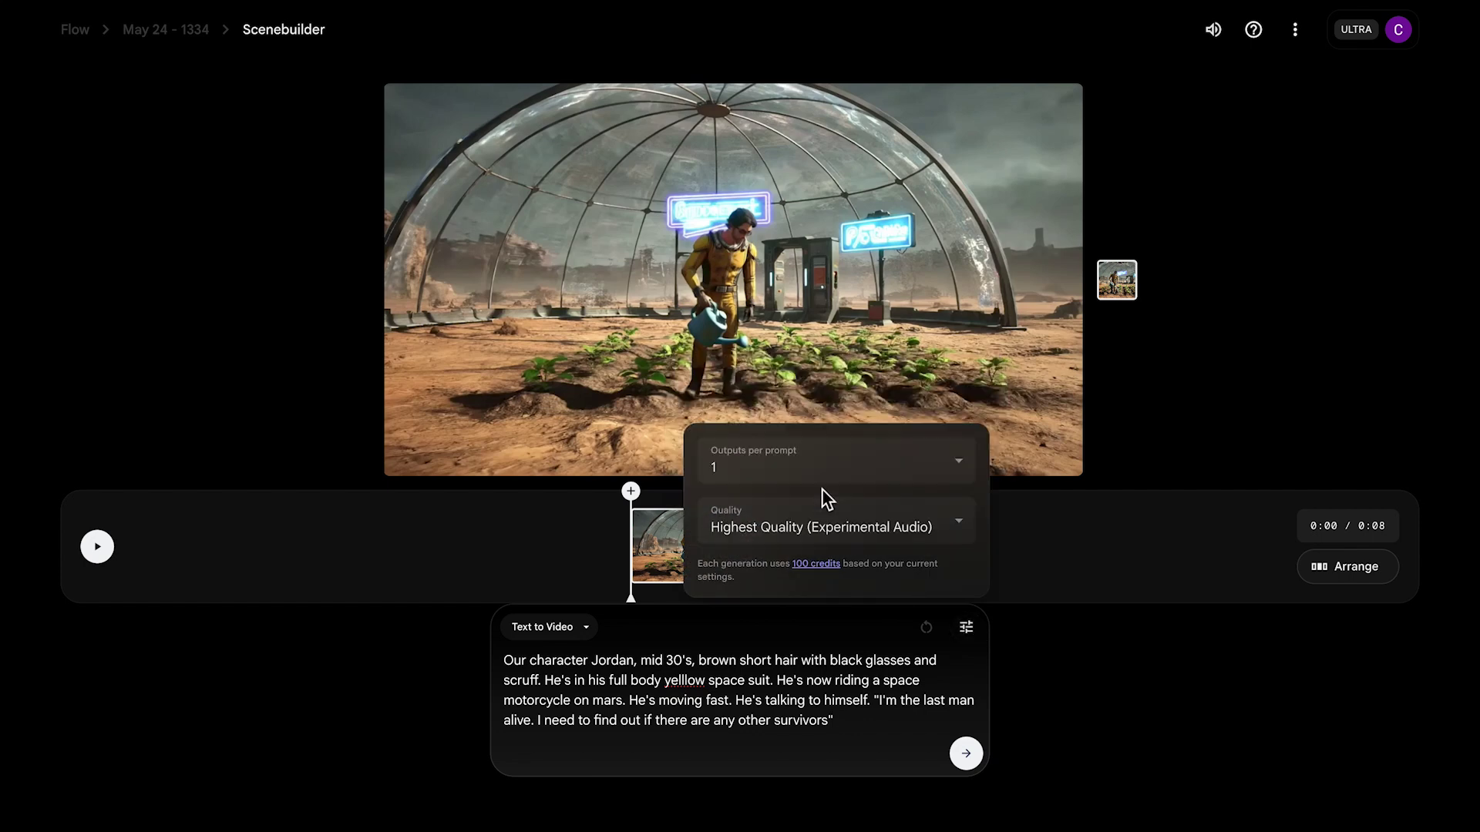
left_click(968, 756)
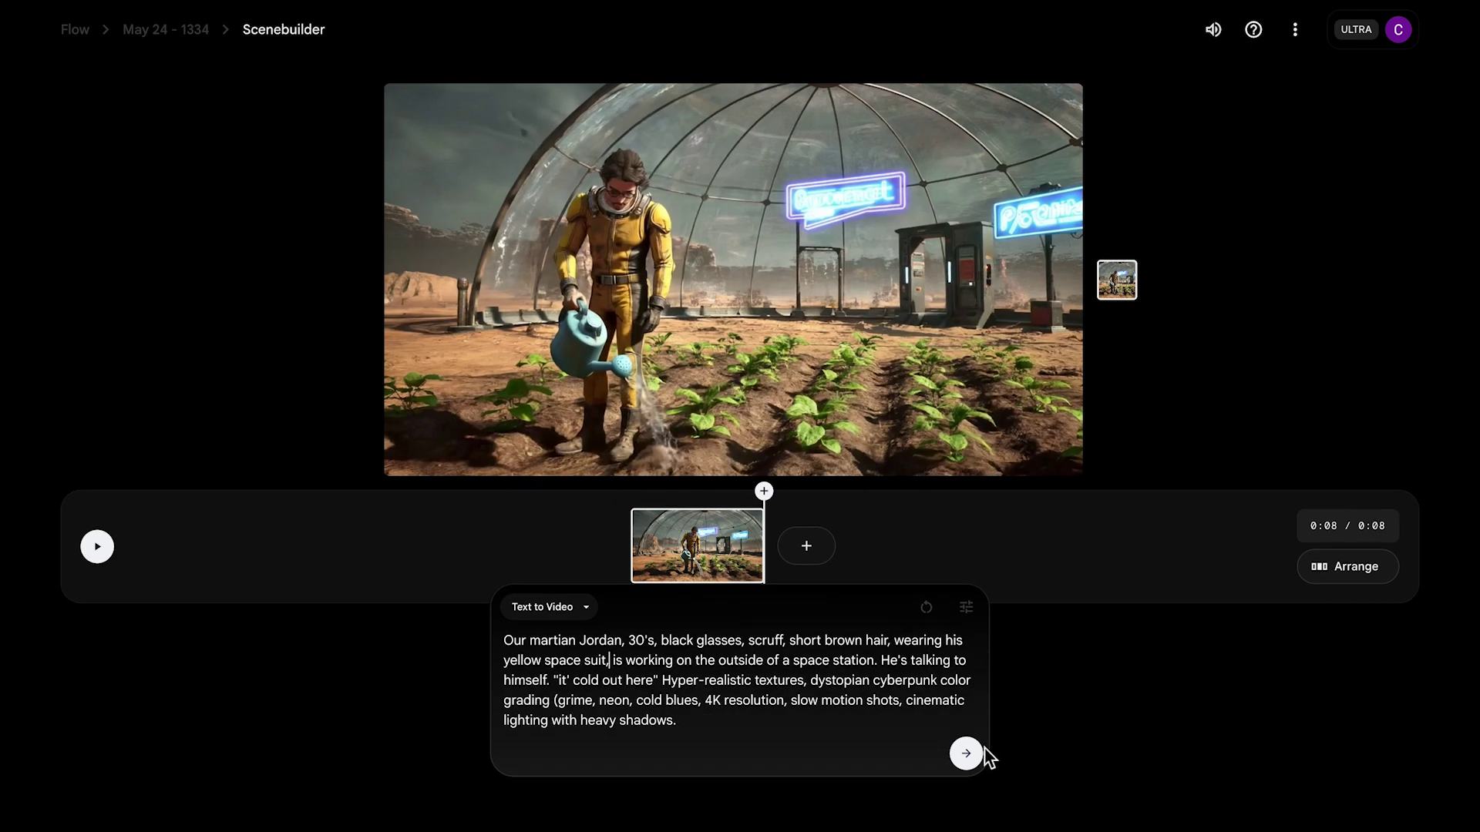
left_click(973, 608)
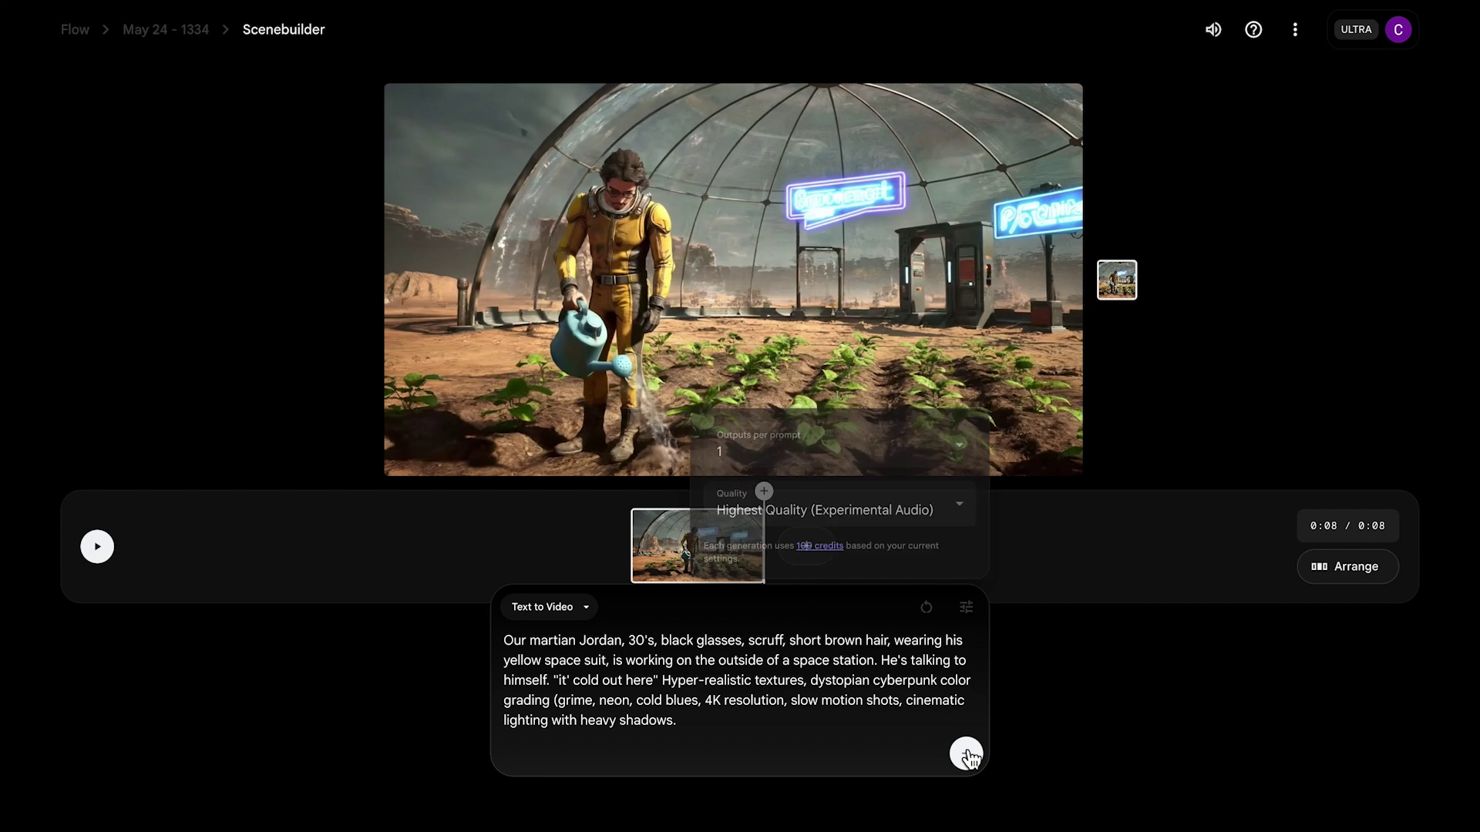
left_click(966, 754)
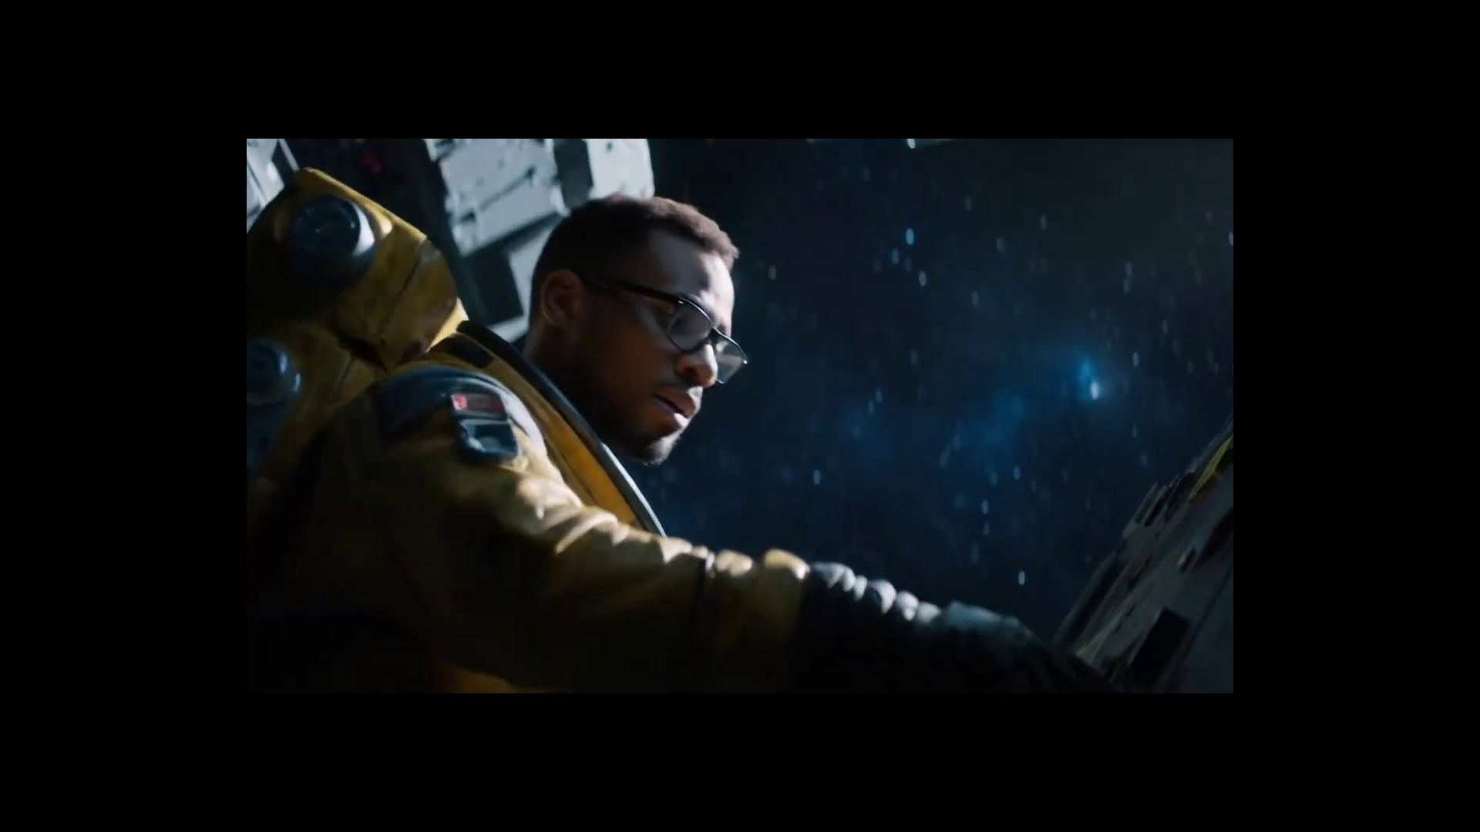